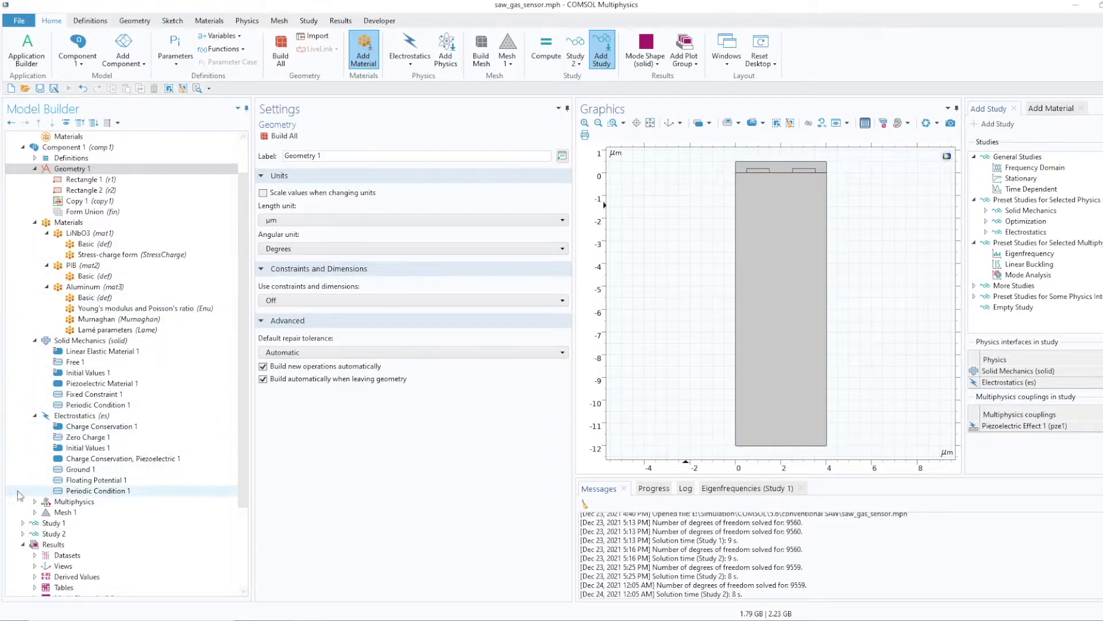
Check the Study 2 steps, then show Electrostatics Initial Values 1 with its 0 V electric potential
{"action": "left_click", "coordinate": [23, 533]}
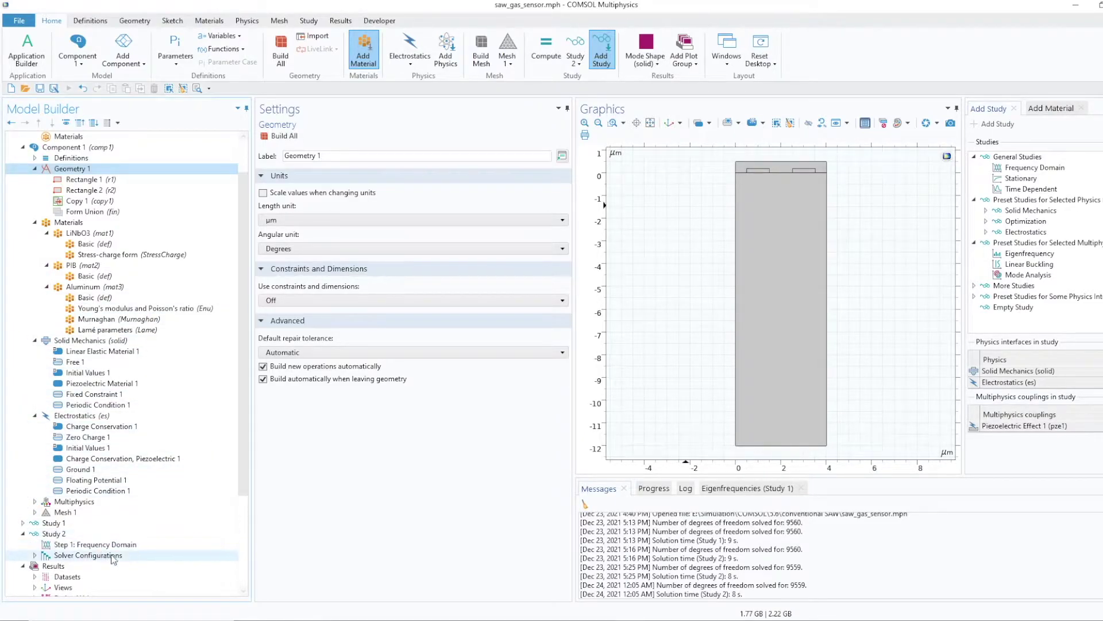
{"action": "left_click", "coordinate": [23, 533]}
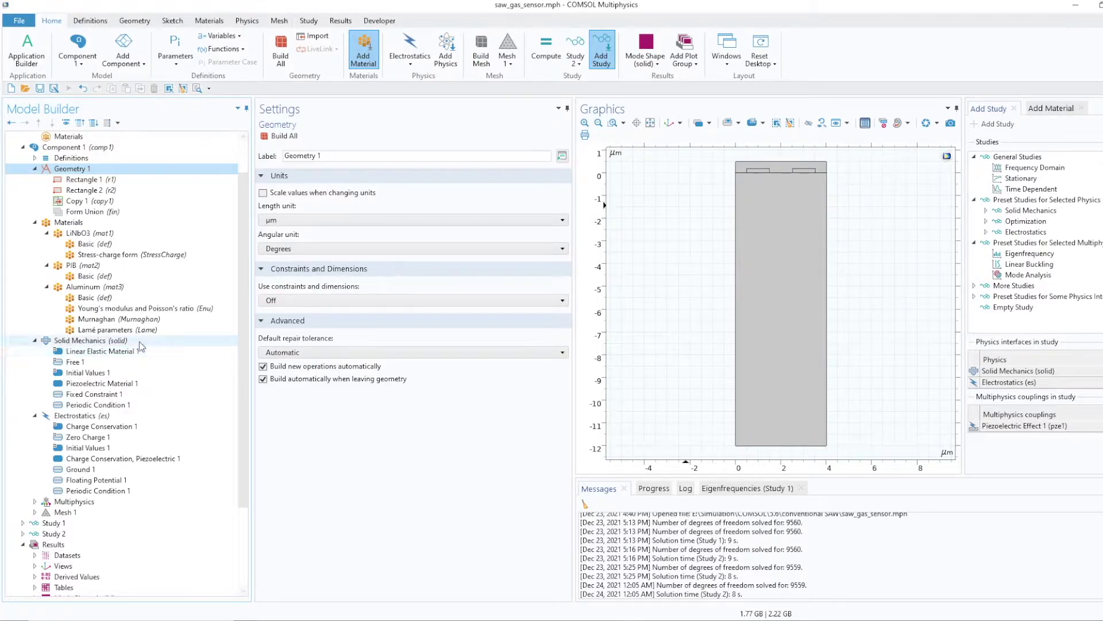
{"action": "left_click", "coordinate": [34, 449]}
Add Terminal 1 to Electrostatics as a Voltage terminal with V0 = 1 V
{"action": "left_click", "coordinate": [76, 416]}
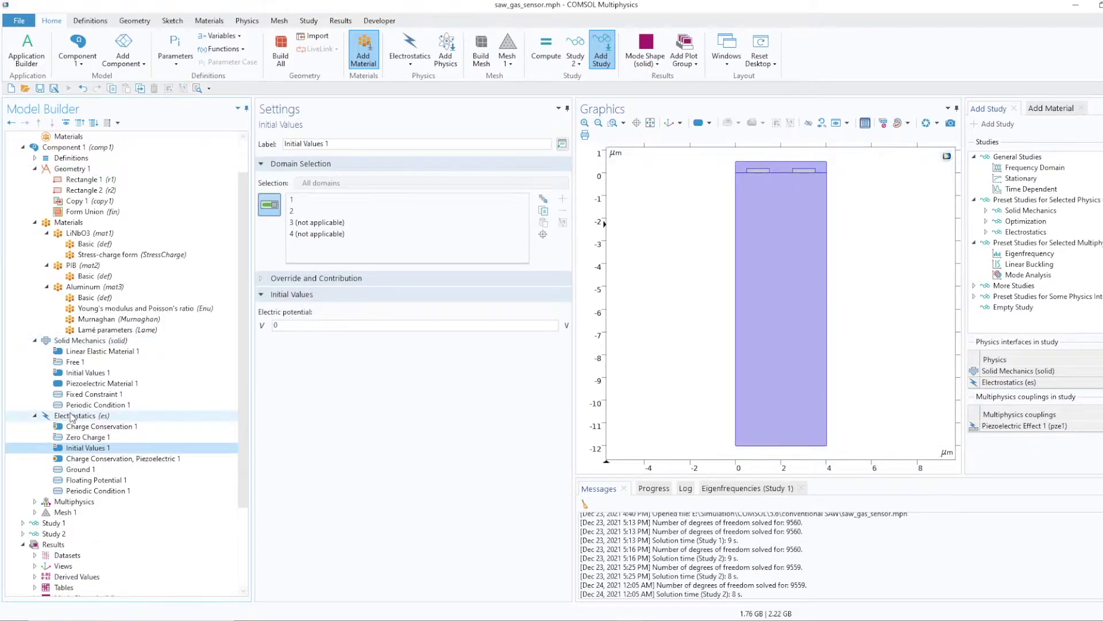
{"action": "right_click", "coordinate": [75, 416]}
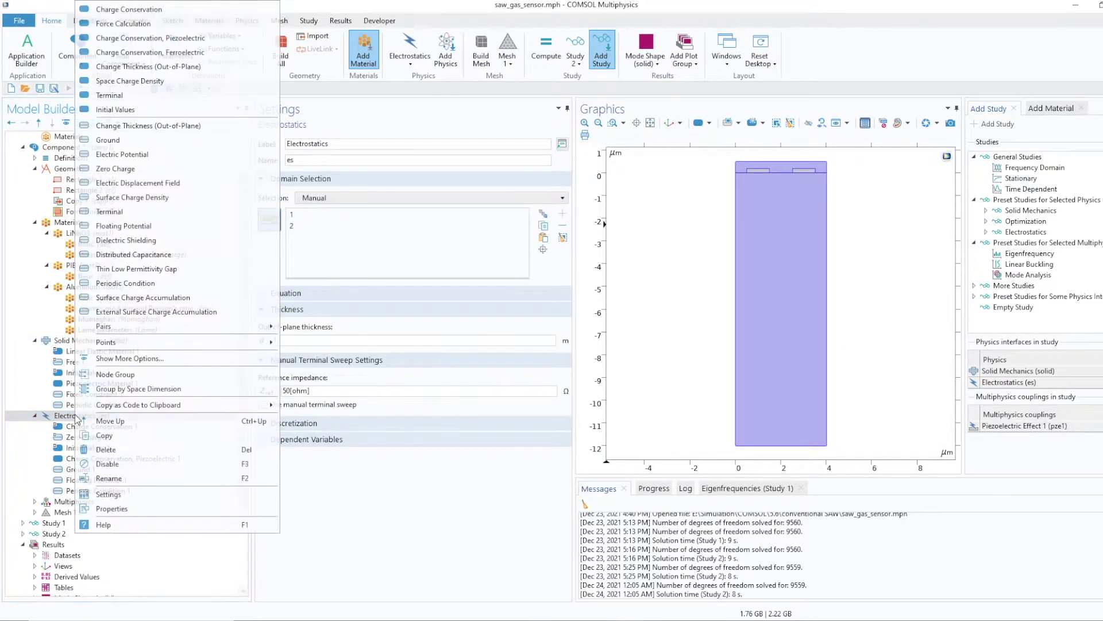
{"action": "mouse_move", "coordinate": [105, 409]}
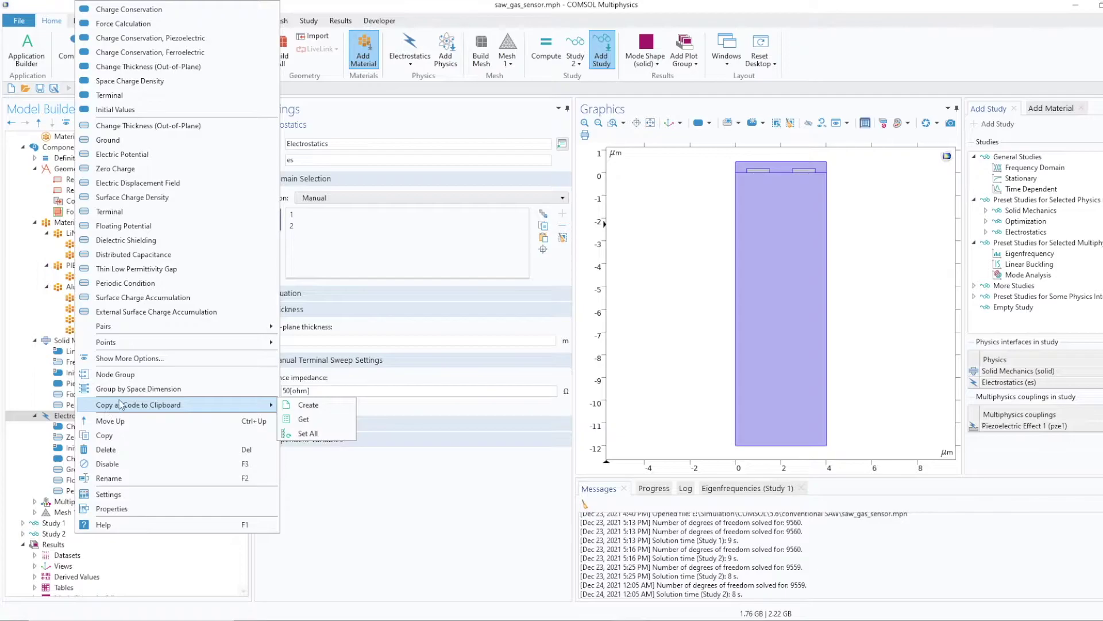
{"action": "left_click", "coordinate": [125, 214]}
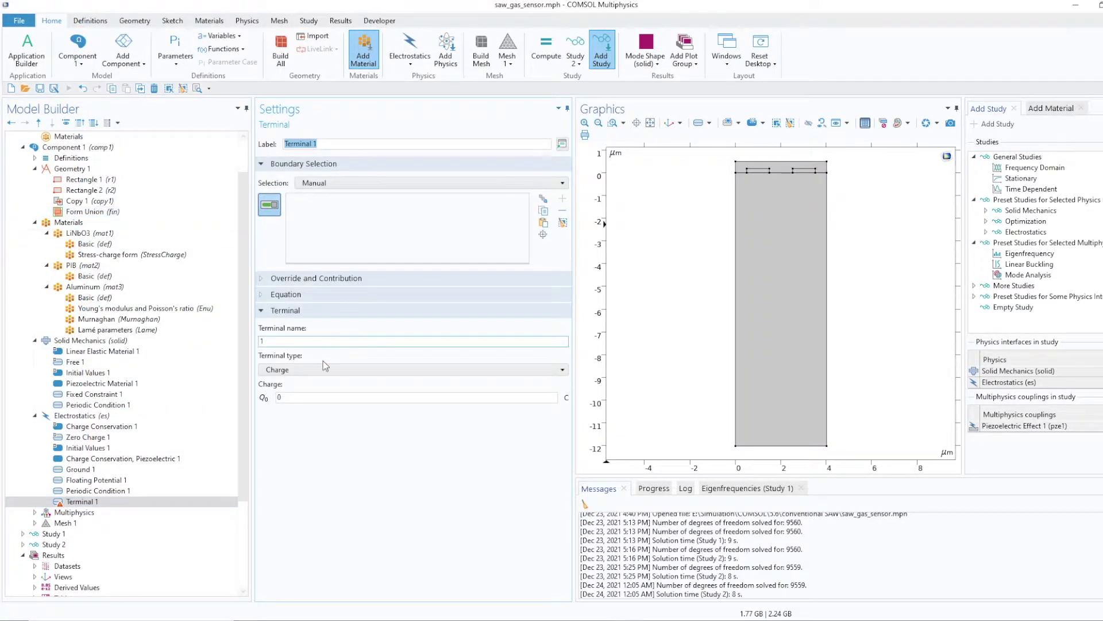
{"action": "left_click", "coordinate": [322, 371]}
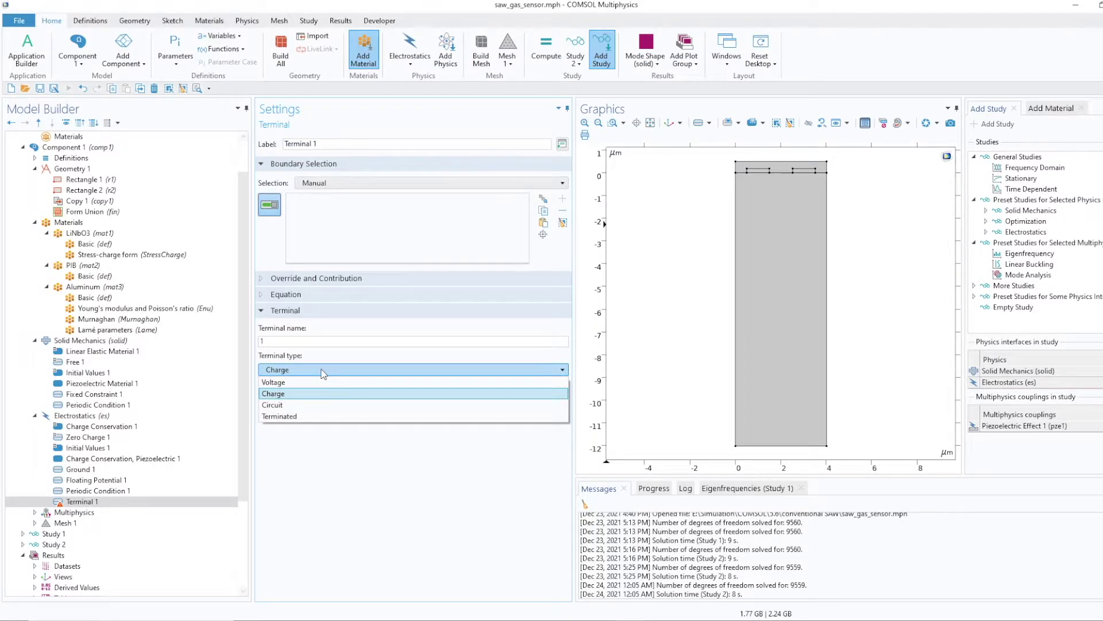
{"action": "left_click", "coordinate": [319, 382]}
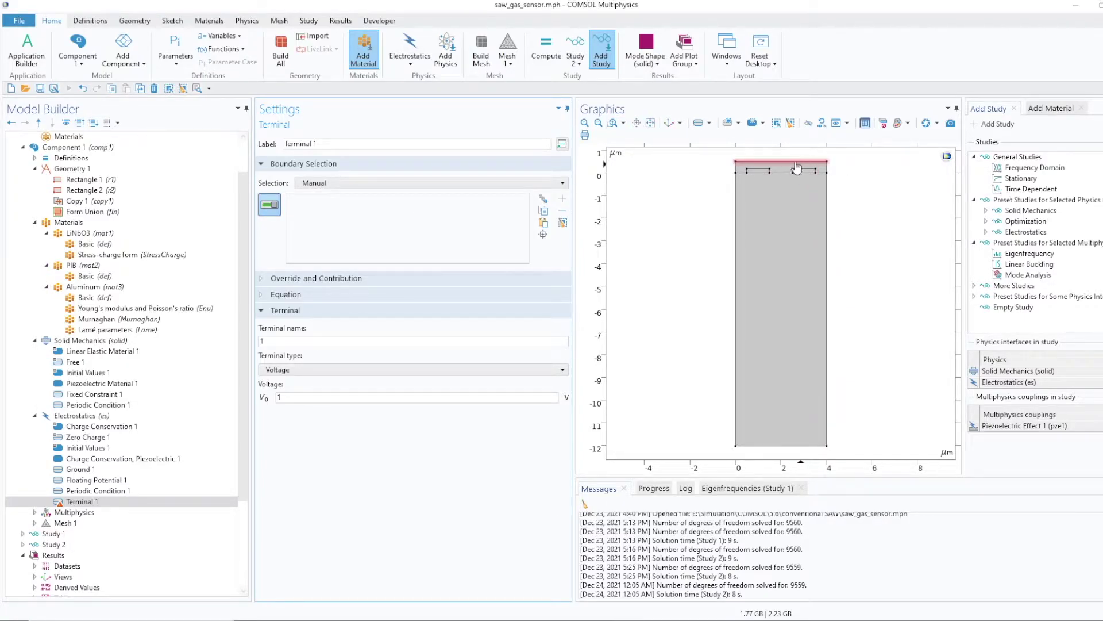
{"action": "left_click", "coordinate": [612, 123]}
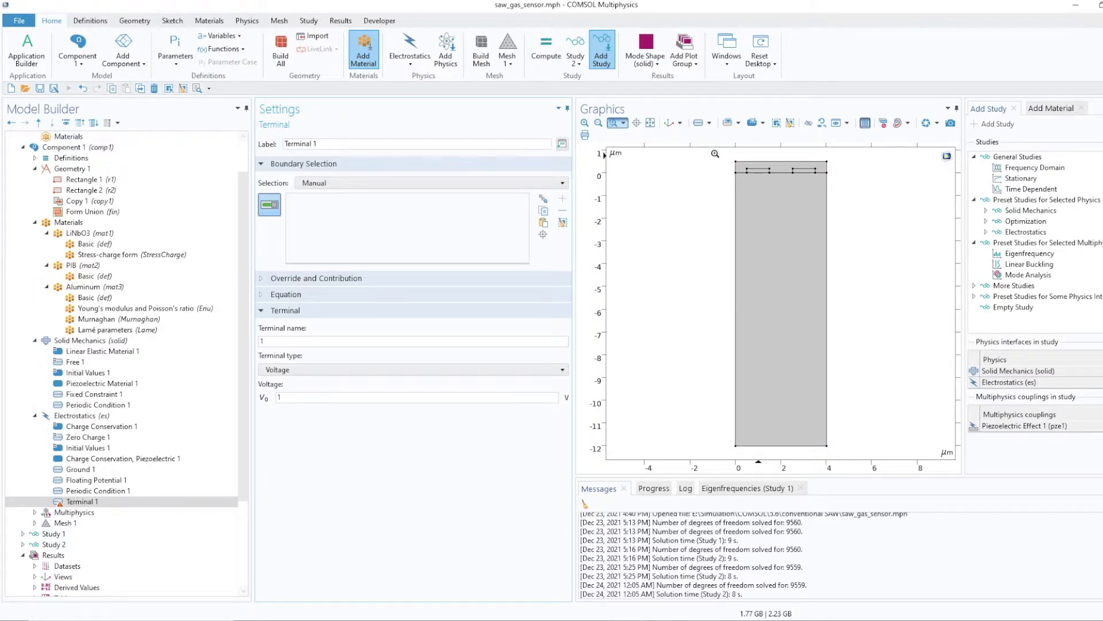
Assign Terminal 1 to the four edges of the right electrode, boundaries 11–14
{"action": "left_click_drag", "start_coordinate": [714, 153], "coordinate": [854, 201]}
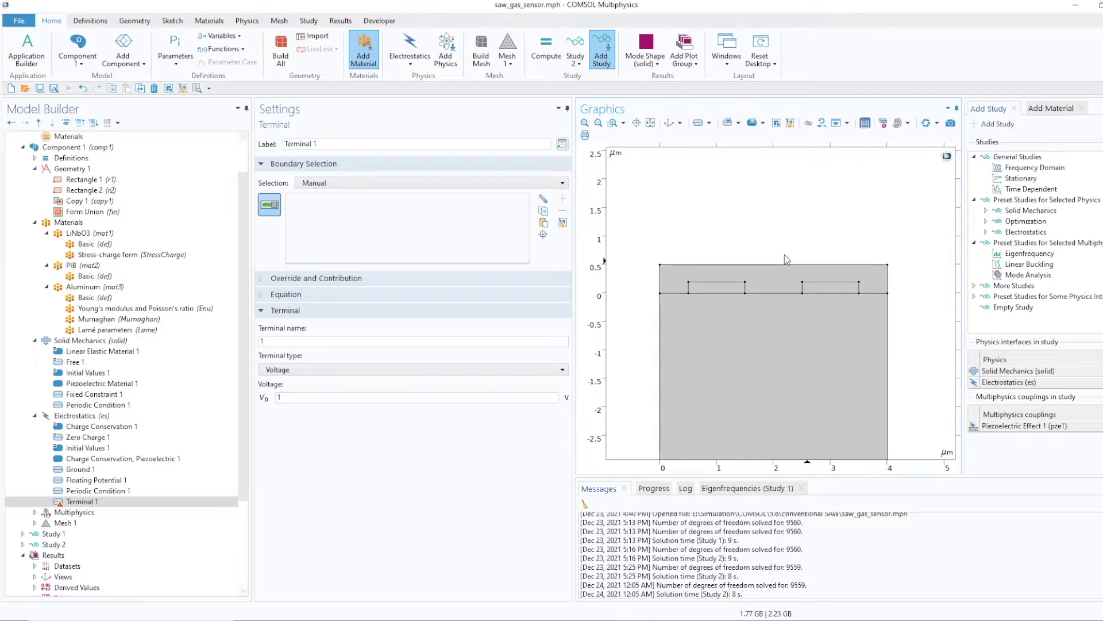
{"action": "left_click", "coordinate": [831, 287]}
{"action": "left_click", "coordinate": [858, 290]}
{"action": "left_click", "coordinate": [846, 294]}
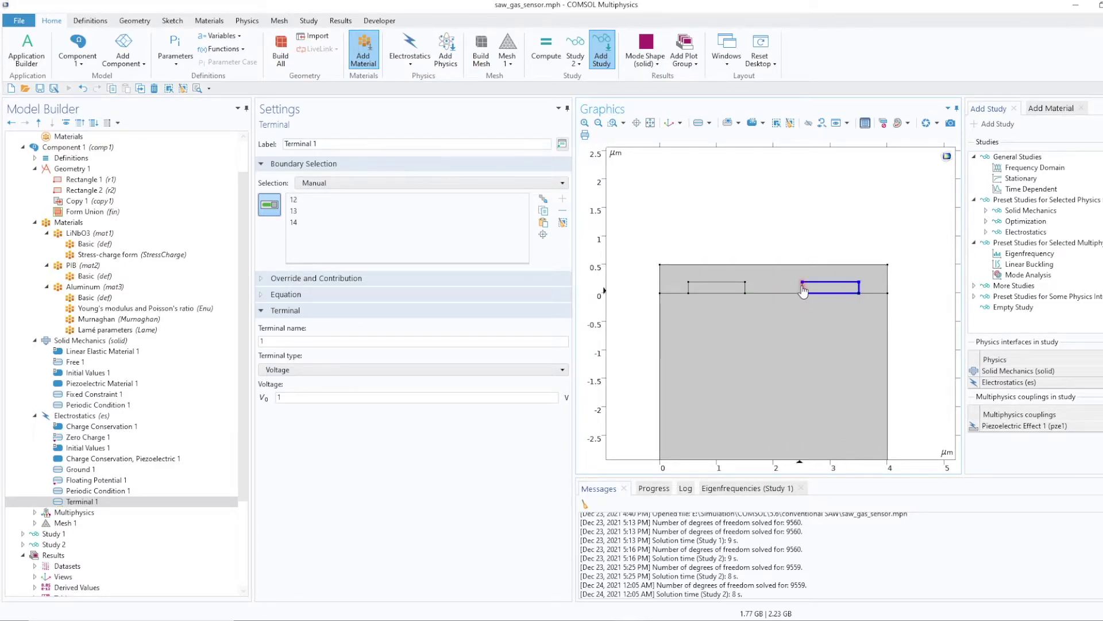
{"action": "left_click", "coordinate": [802, 288]}
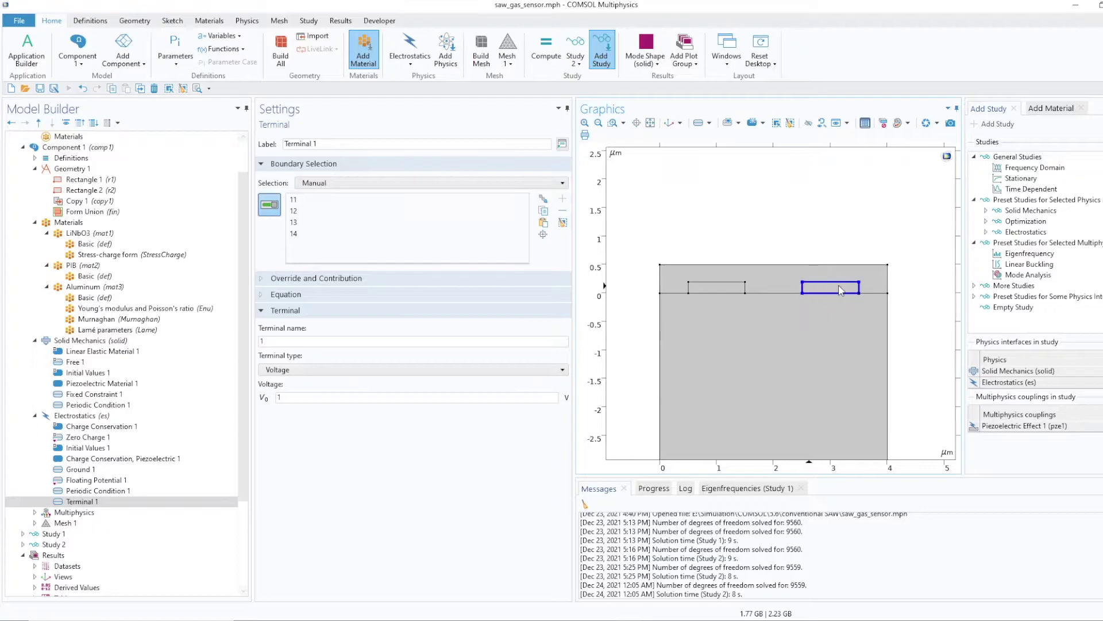
Disable Floating Potential 1
{"action": "left_click", "coordinate": [79, 481]}
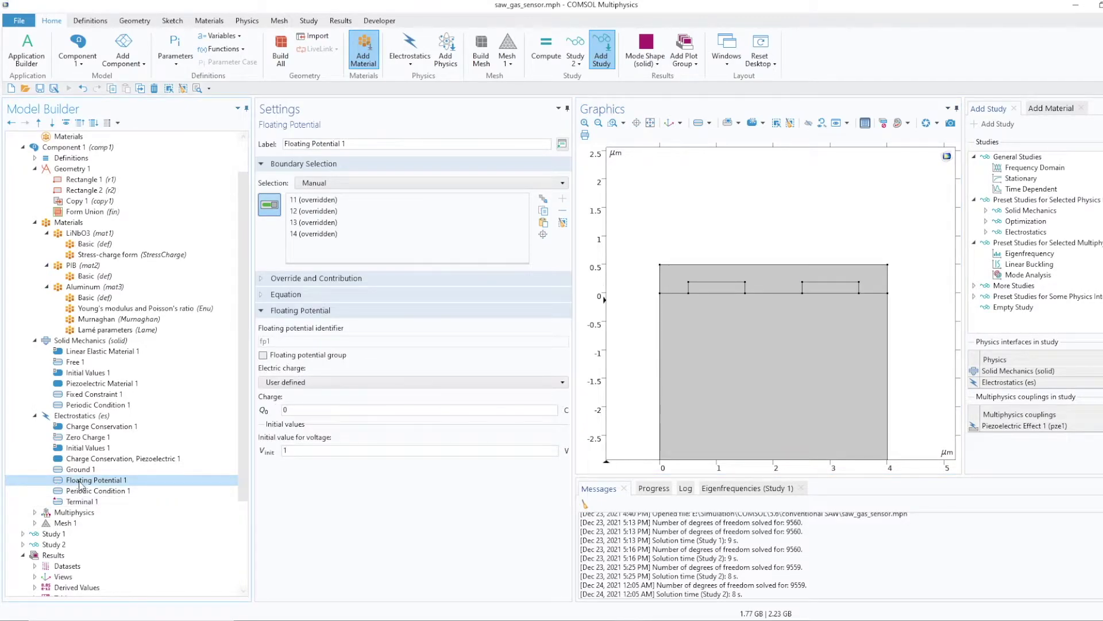
{"action": "right_click", "coordinate": [79, 481]}
{"action": "left_click", "coordinate": [104, 411]}
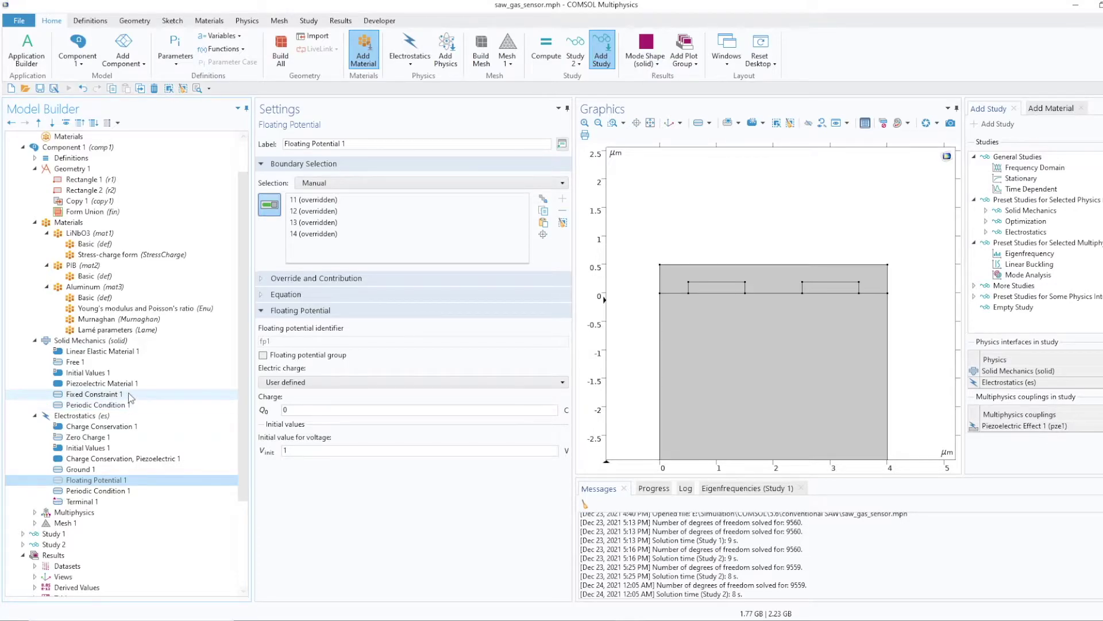
{"action": "left_click", "coordinate": [41, 545]}
Confirm Study 2's Frequency Domain step uses MHz and sweeps range(200,10,900), then solve
{"action": "scroll", "coordinate": [40, 543], "scroll_direction": "down", "scroll_amount": 1}
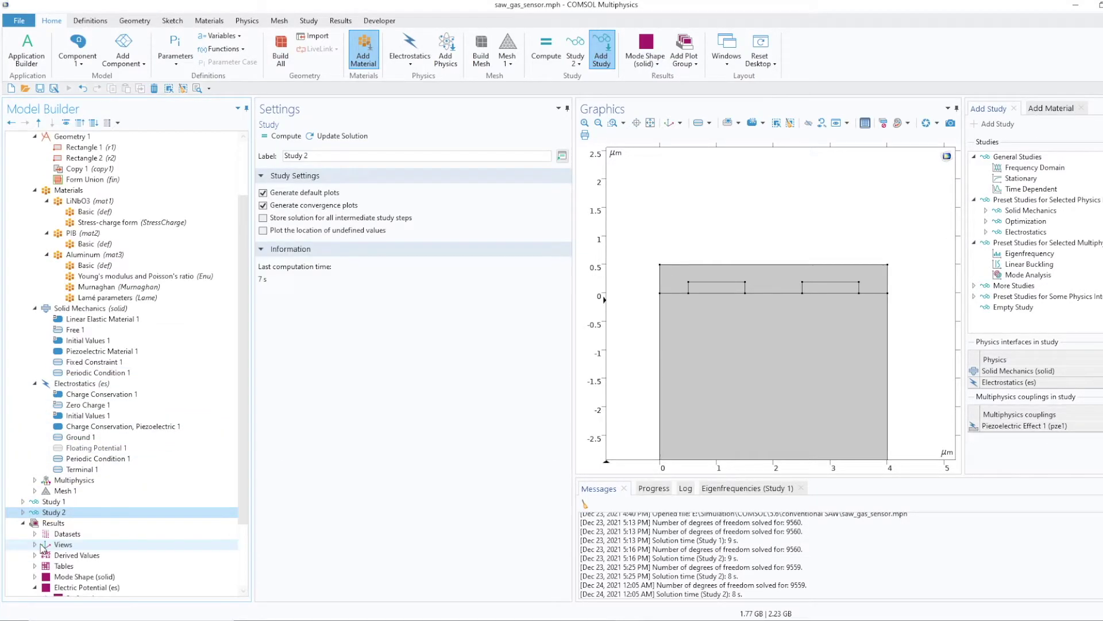
{"action": "left_click", "coordinate": [22, 512]}
{"action": "left_click", "coordinate": [76, 523]}
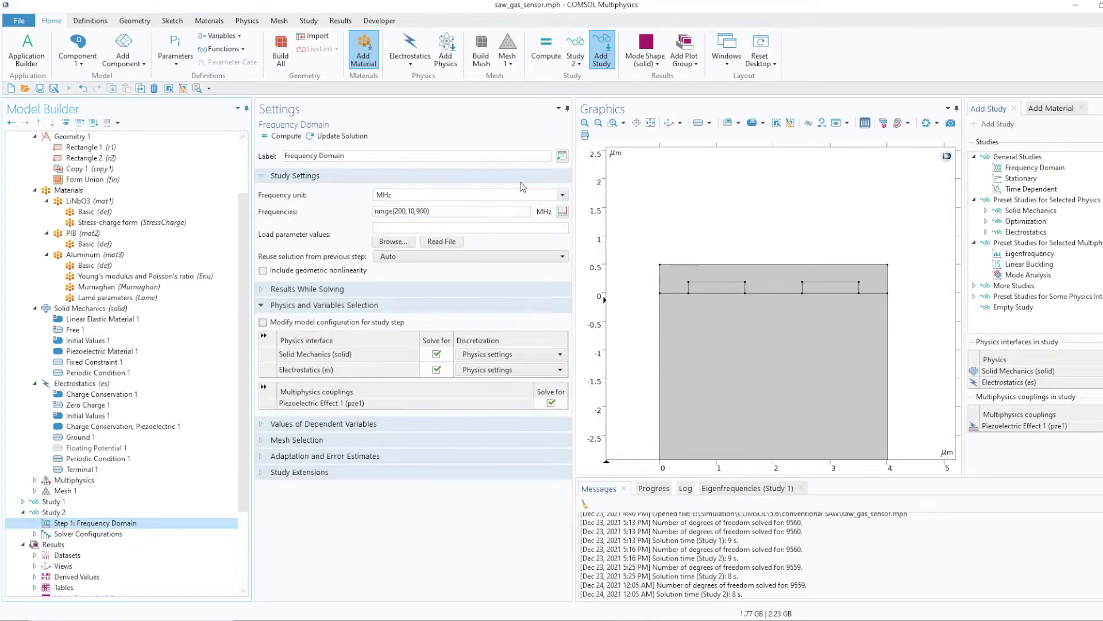
{"action": "left_click", "coordinate": [563, 195]}
{"action": "left_click", "coordinate": [563, 196]}
{"action": "left_click", "coordinate": [562, 212]}
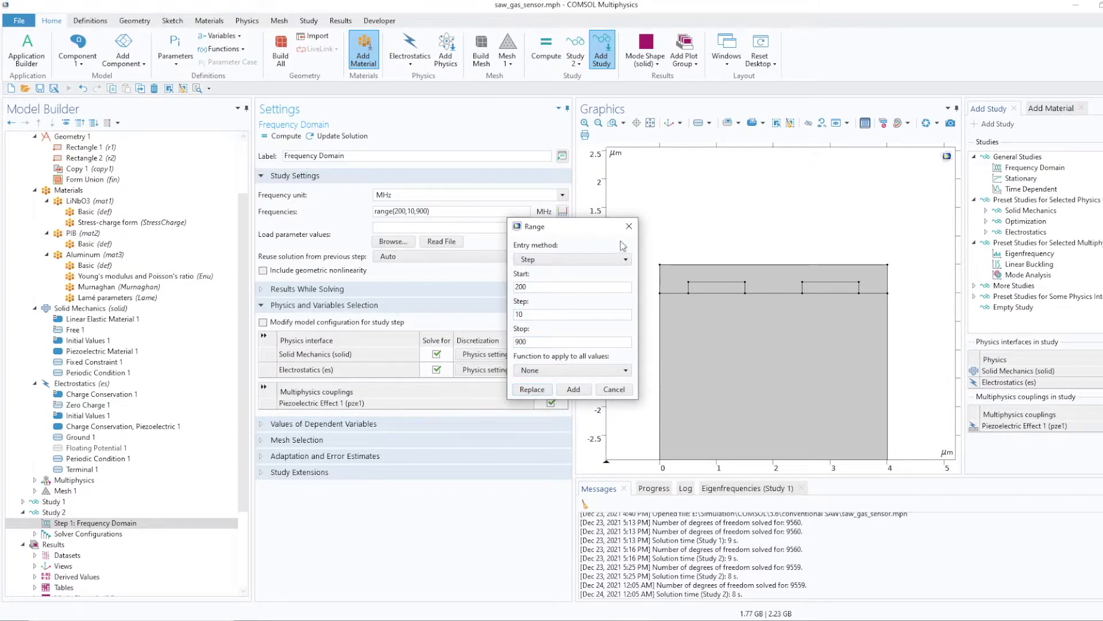
{"action": "left_click", "coordinate": [629, 226]}
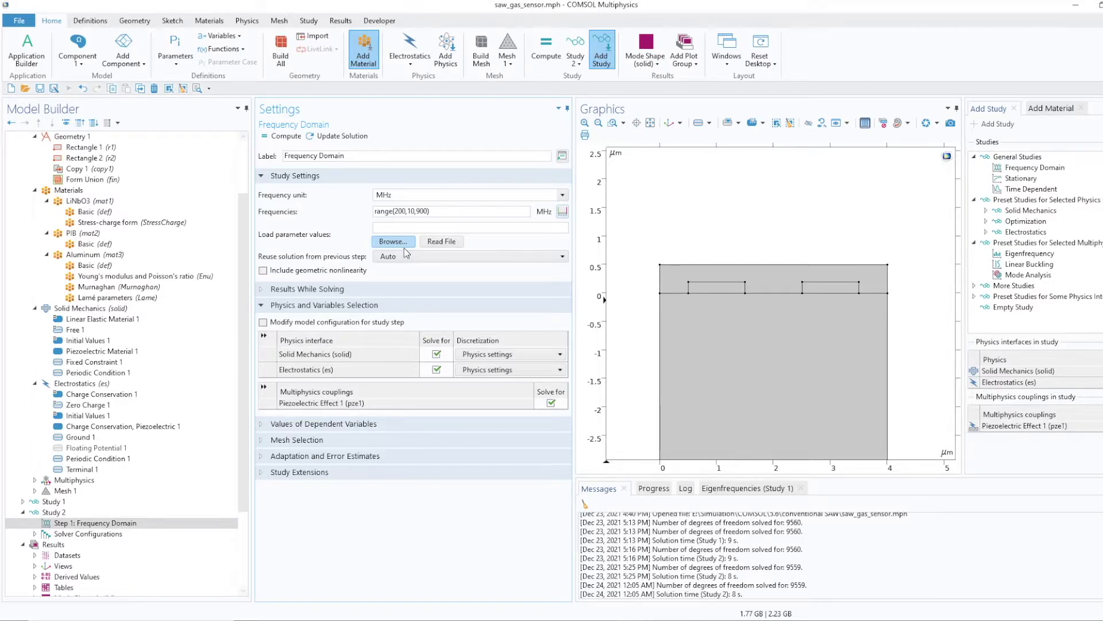
{"action": "left_click", "coordinate": [285, 138]}
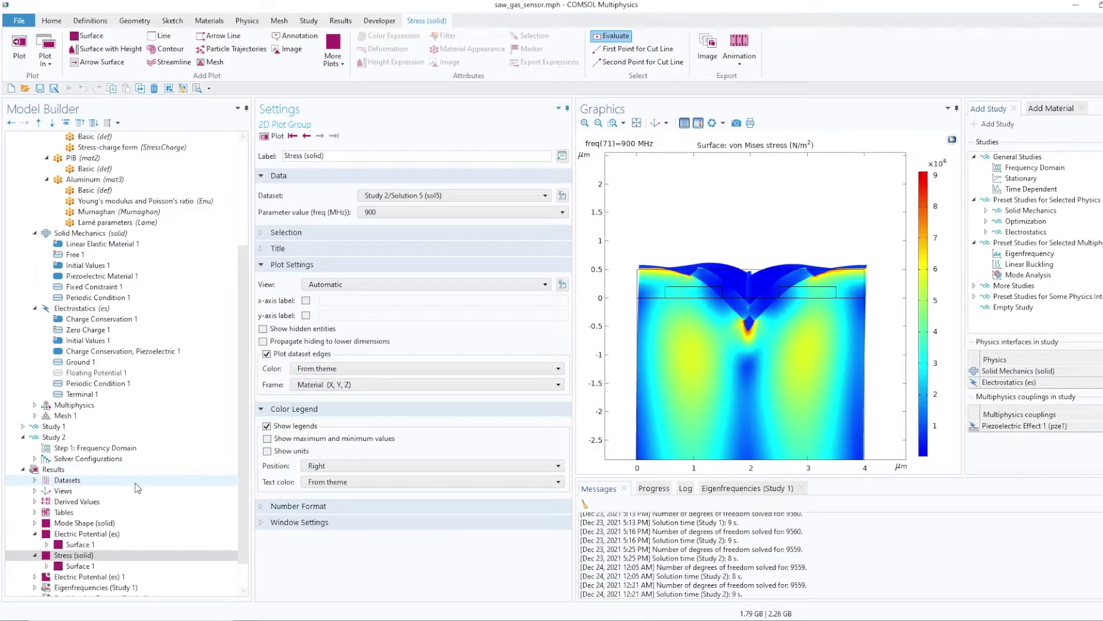
Once Study 2 solves to the 900 MHz von Mises stress plot, select the Results node
{"action": "scroll", "coordinate": [137, 488], "scroll_direction": "down", "scroll_amount": 1}
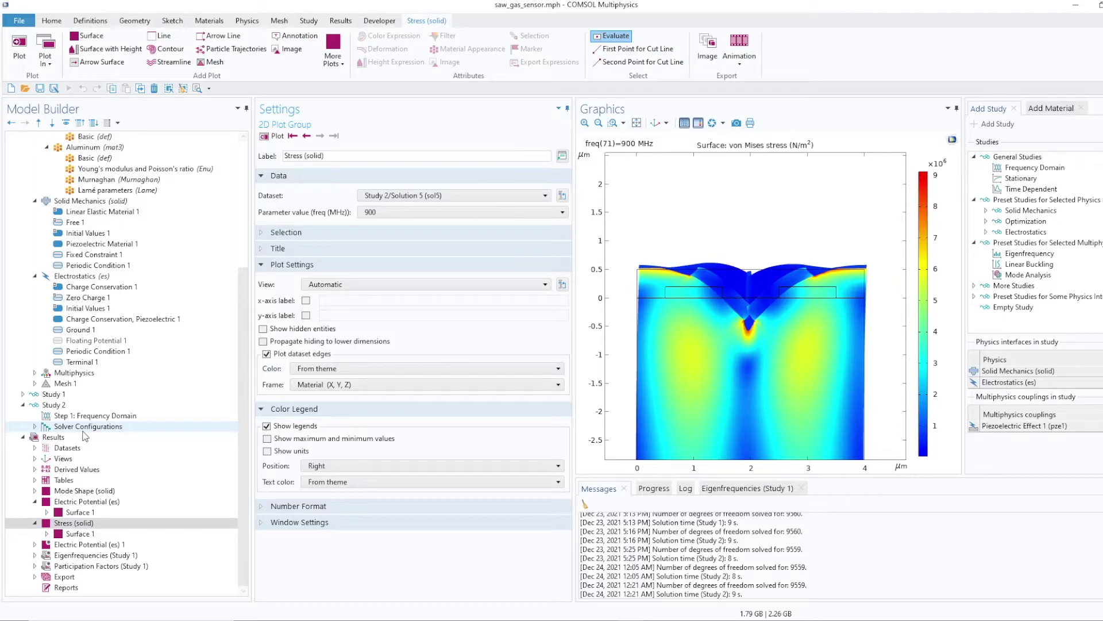
{"action": "left_click", "coordinate": [51, 439]}
{"action": "right_click", "coordinate": [52, 439]}
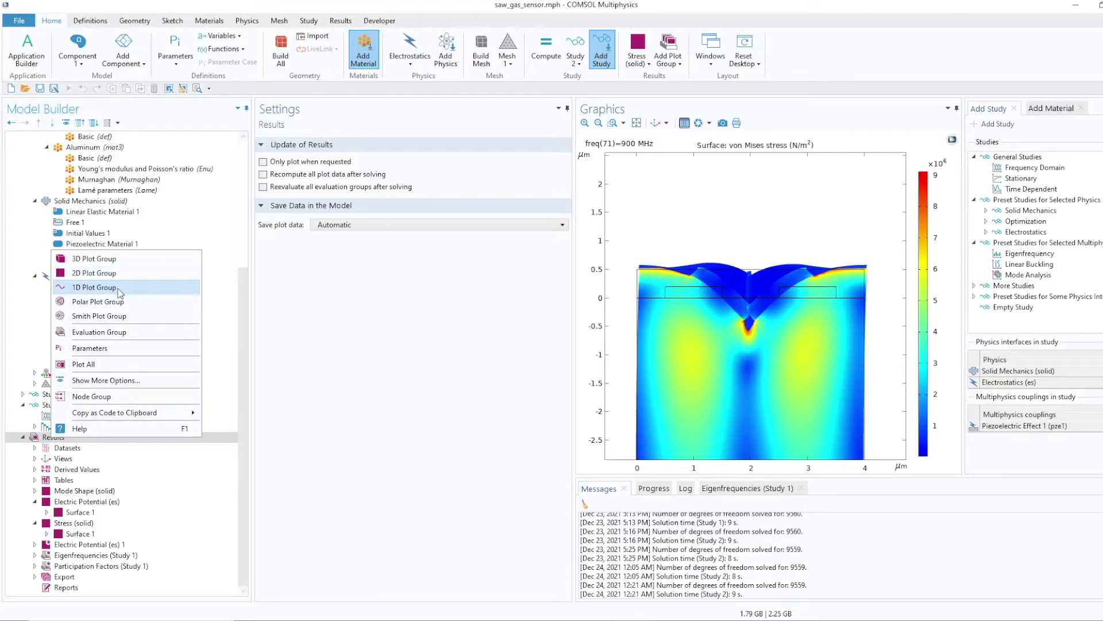
Create 1D Plot Group 6 with a Global 1 plot and browse Electrostatics y-axis expressions
{"action": "left_click", "coordinate": [95, 287]}
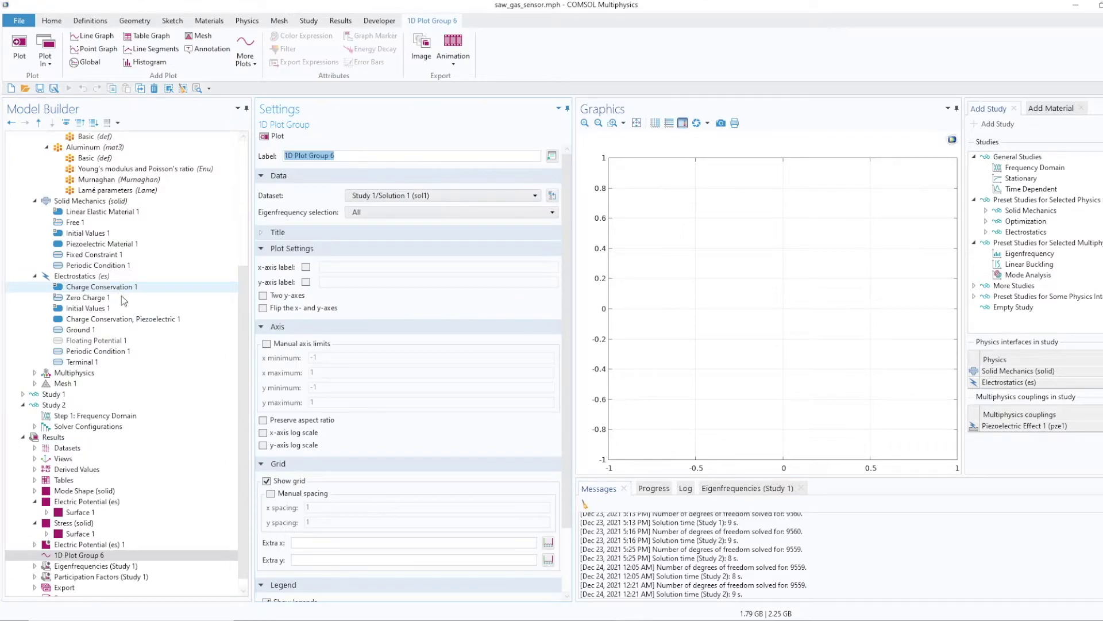
{"action": "right_click", "coordinate": [78, 555]}
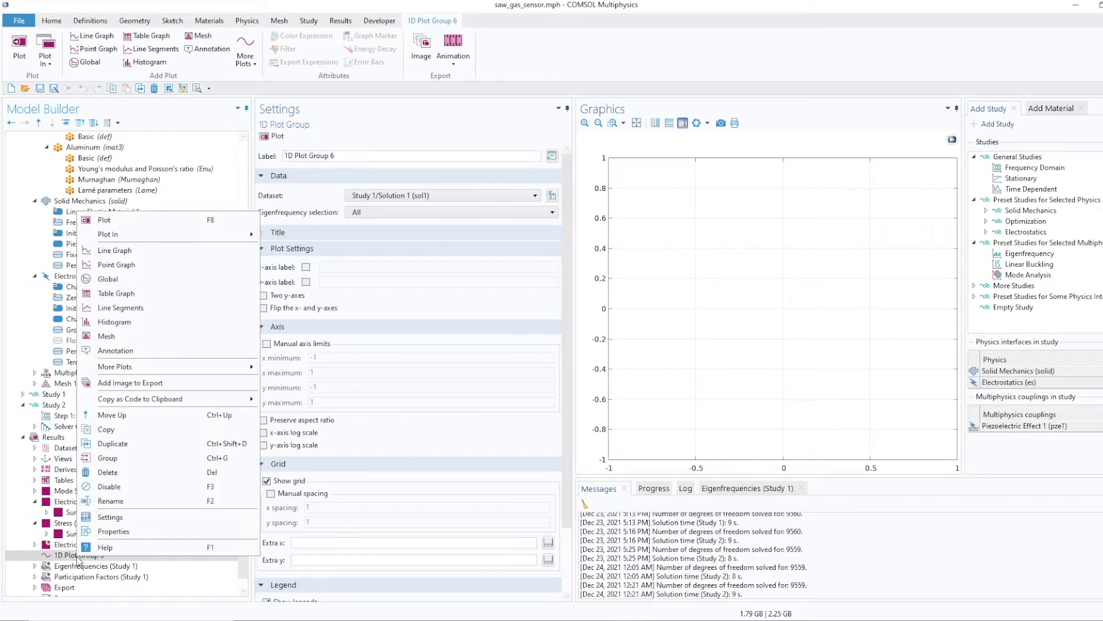
{"action": "left_click", "coordinate": [132, 282]}
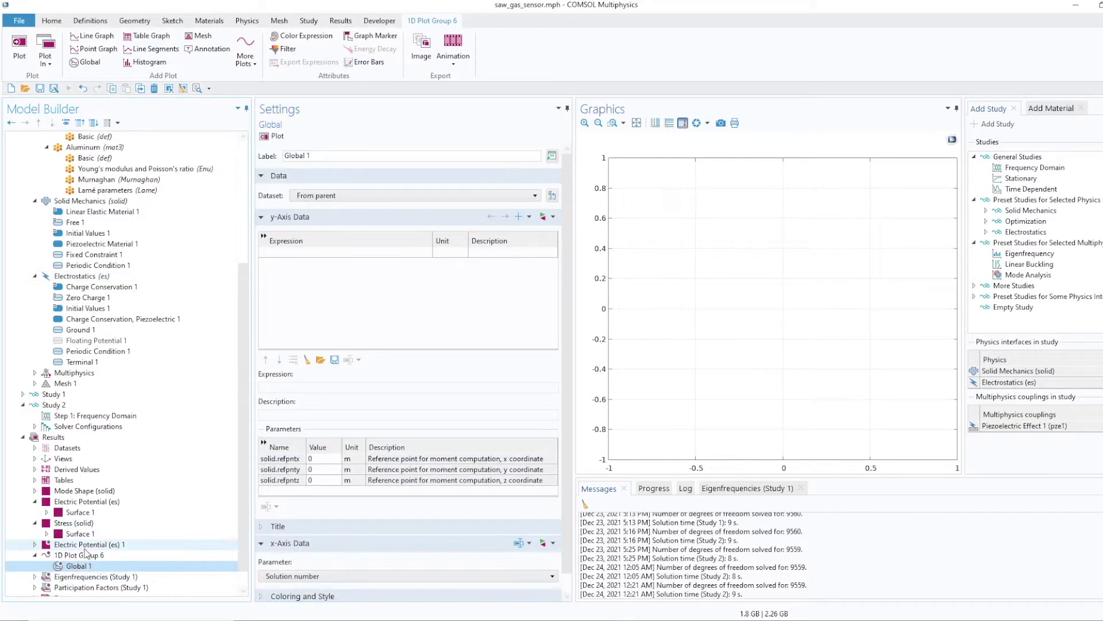
{"action": "left_click", "coordinate": [544, 222]}
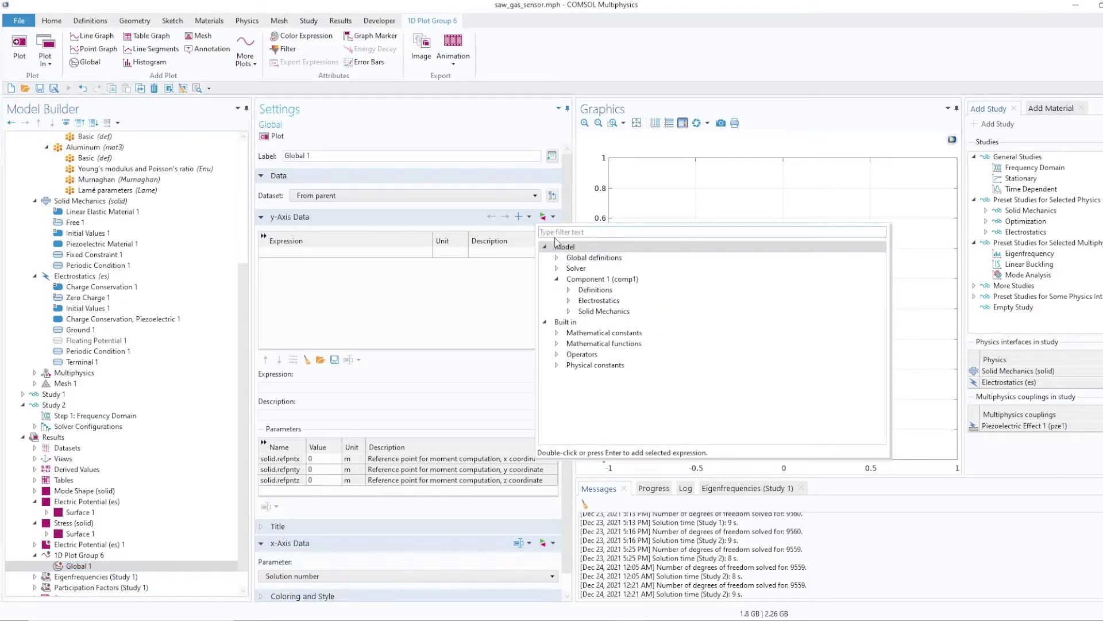
{"action": "left_click", "coordinate": [568, 300]}
Set 1D Plot Group 6's dataset to Study 2/Solution 5 (sol5)
{"action": "left_click", "coordinate": [84, 555]}
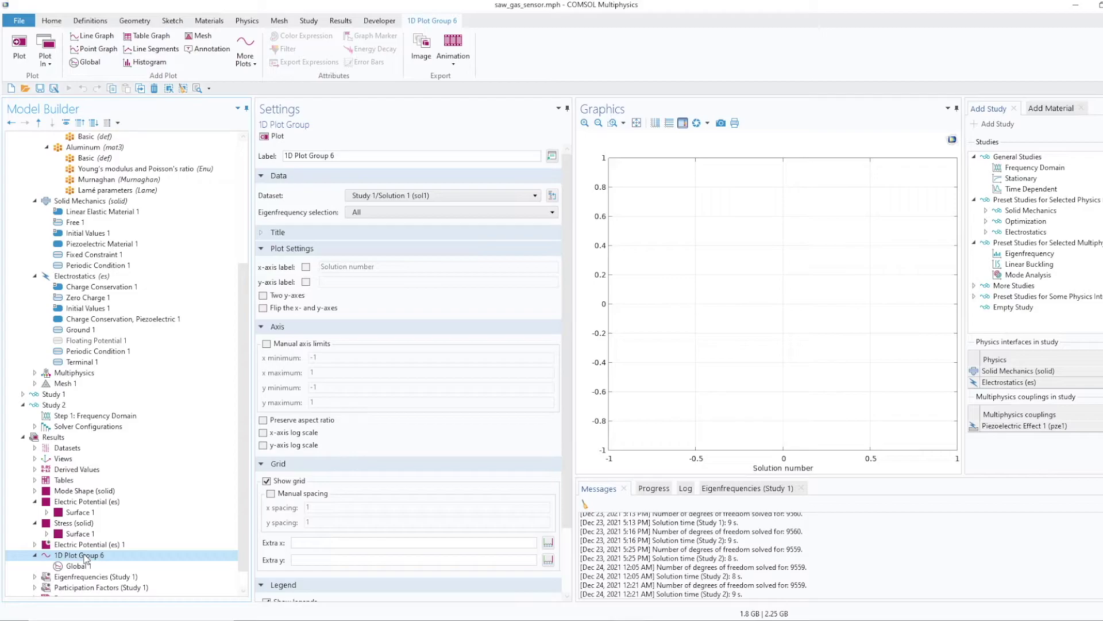
{"action": "left_click", "coordinate": [471, 199]}
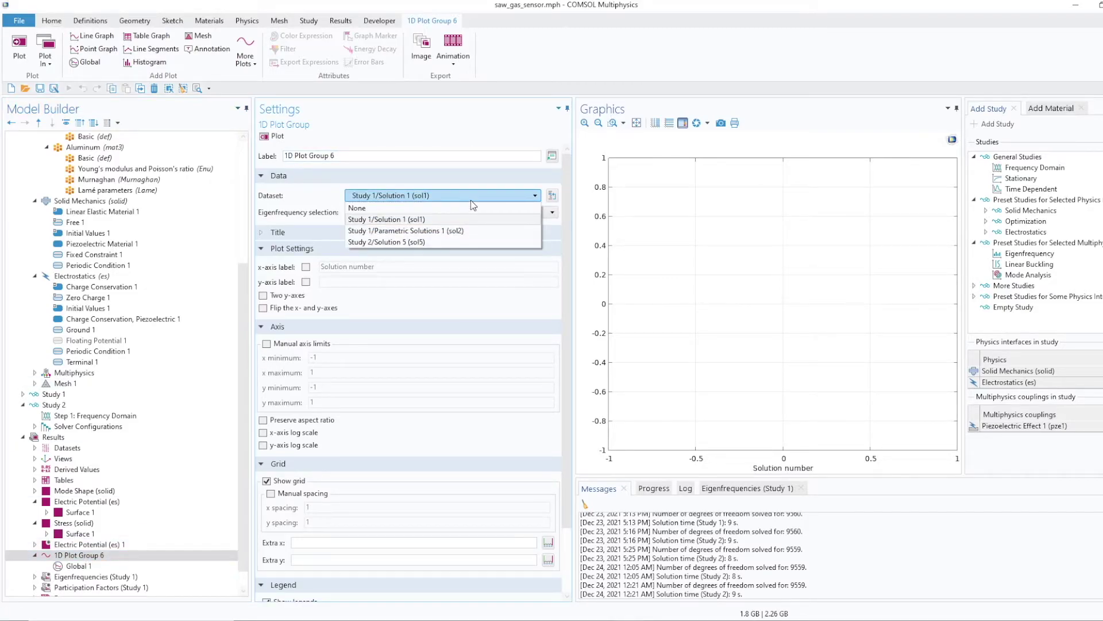
{"action": "left_click", "coordinate": [439, 242]}
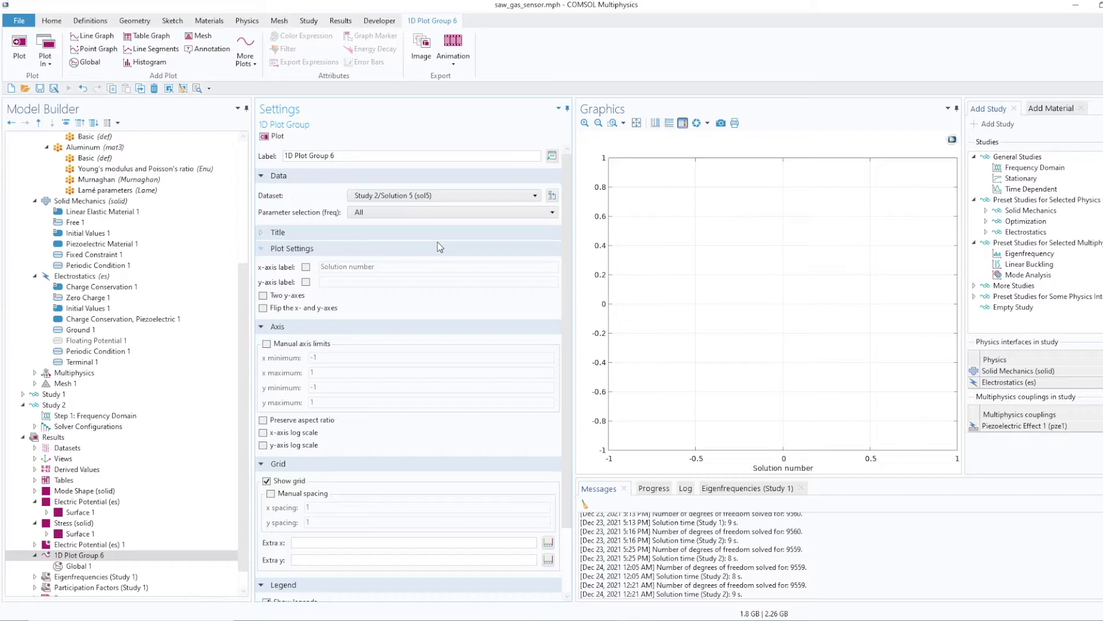
{"action": "left_click", "coordinate": [92, 567]}
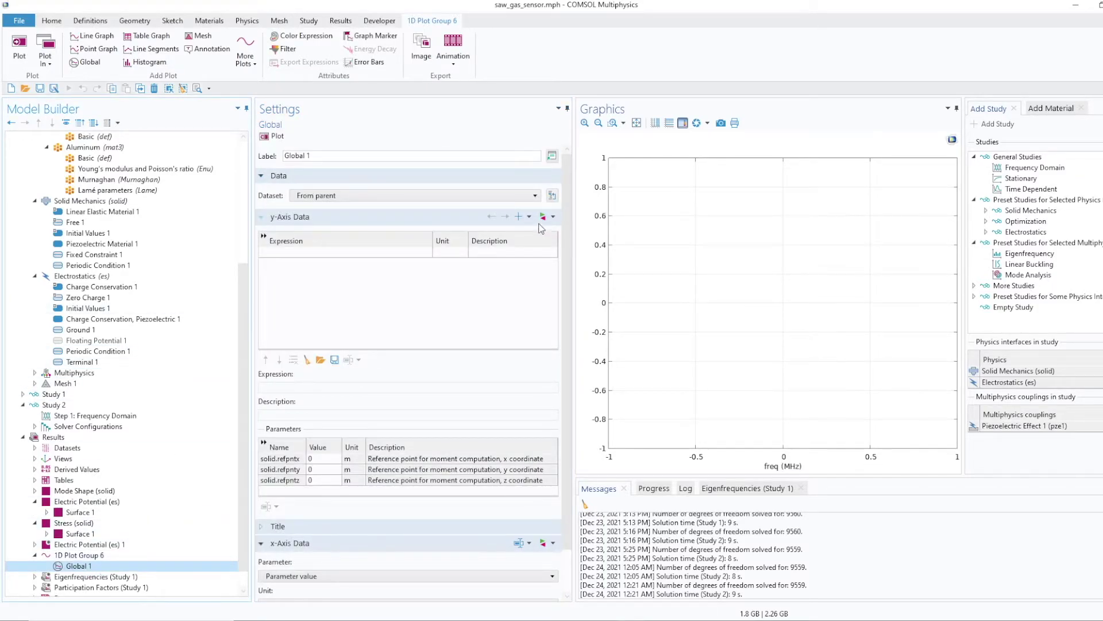
Add the terminal admittance es.Y11 as the Global 1 y-axis expression
{"action": "left_click", "coordinate": [542, 216]}
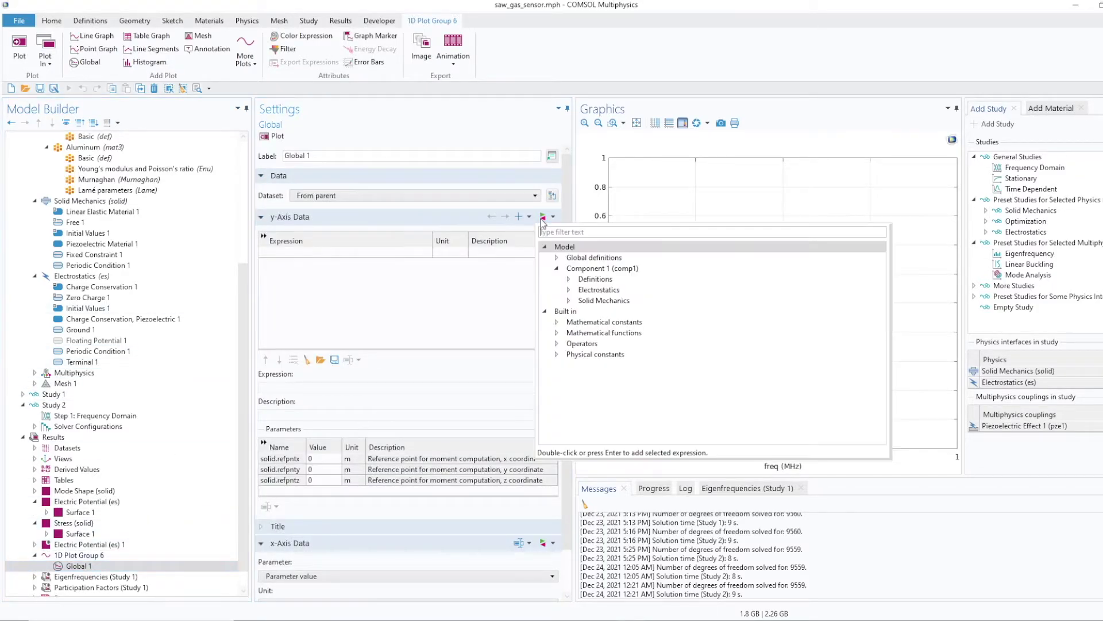
{"action": "left_click", "coordinate": [569, 290]}
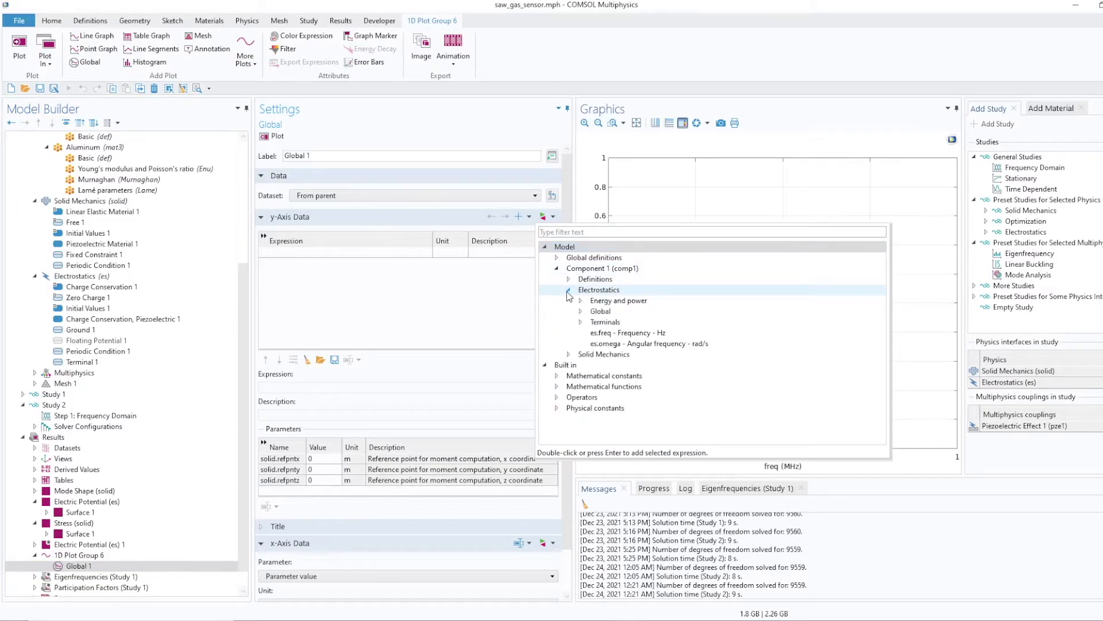
{"action": "left_click", "coordinate": [580, 322]}
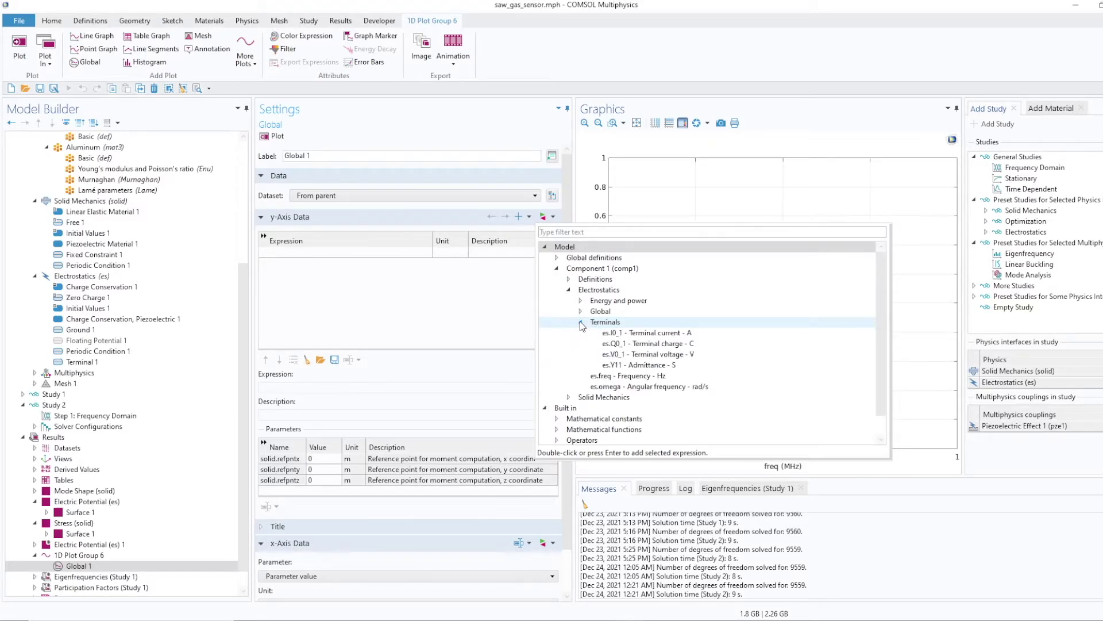
{"action": "double_click", "coordinate": [613, 366]}
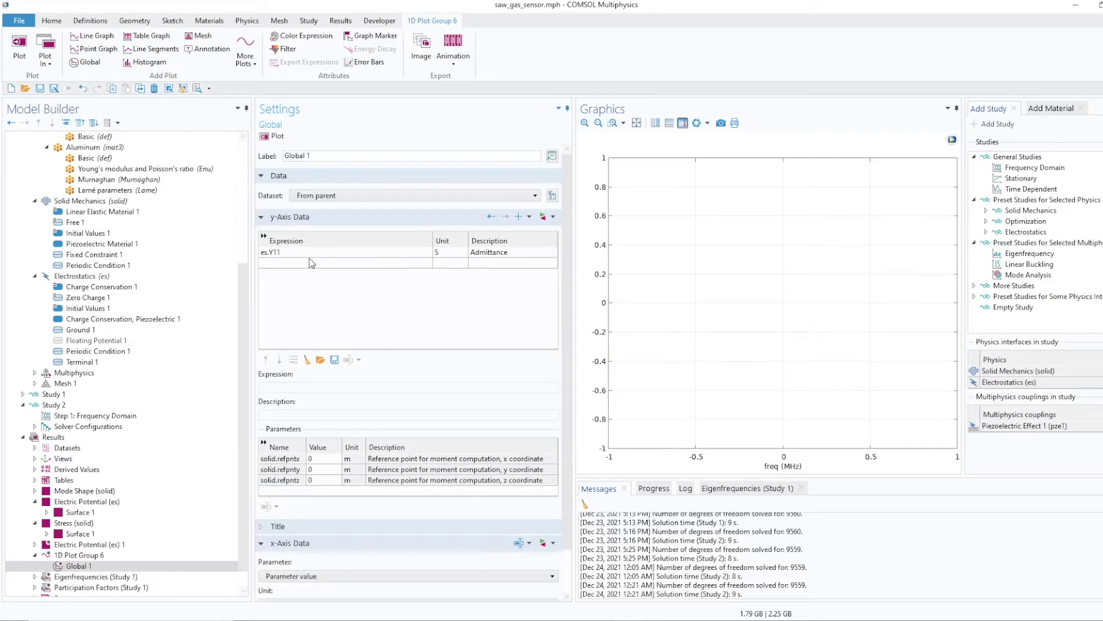
Plot abs(es.Y11) against frequency, then change the expression to real(es.Y11)
{"action": "left_click", "coordinate": [287, 252]}
{"action": "left_click", "coordinate": [287, 253]}
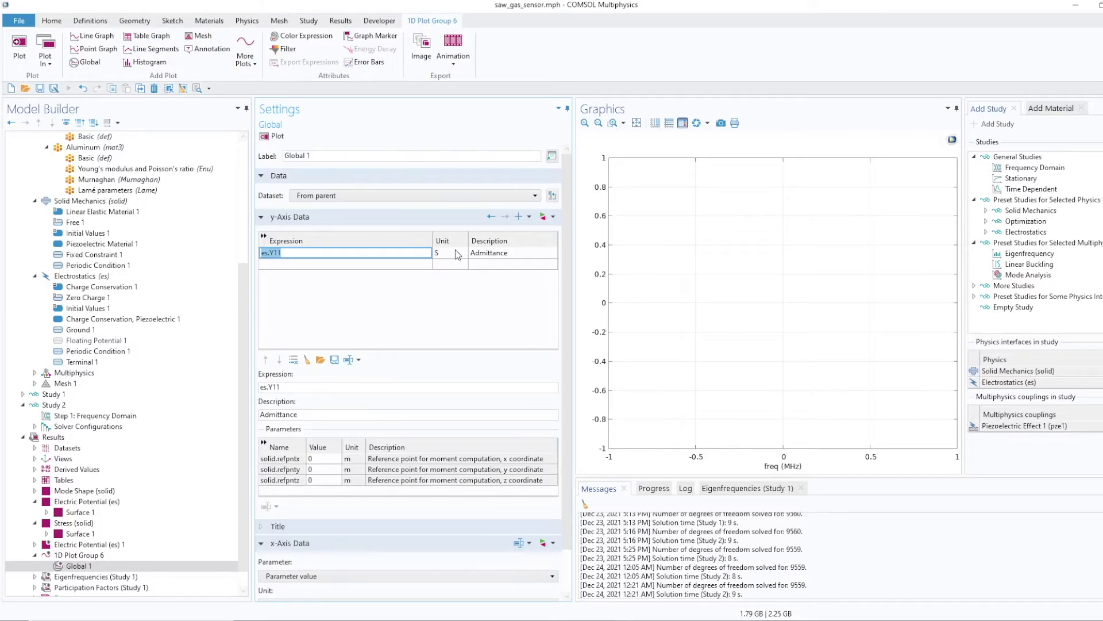
{"action": "key", "text": "Home"}
{"action": "type", "text": "abs("}
{"action": "type", "text": ")"}
{"action": "left_click", "coordinate": [266, 138]}
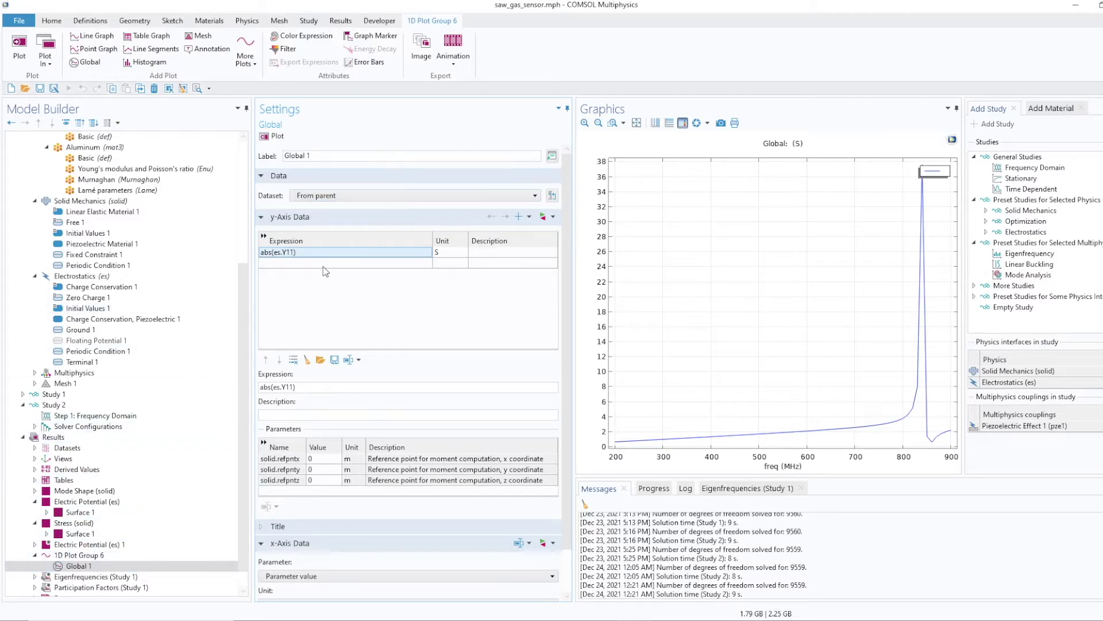
{"action": "double_click", "coordinate": [266, 252]}
{"action": "type", "text": "real"}
{"action": "left_click", "coordinate": [275, 136]}
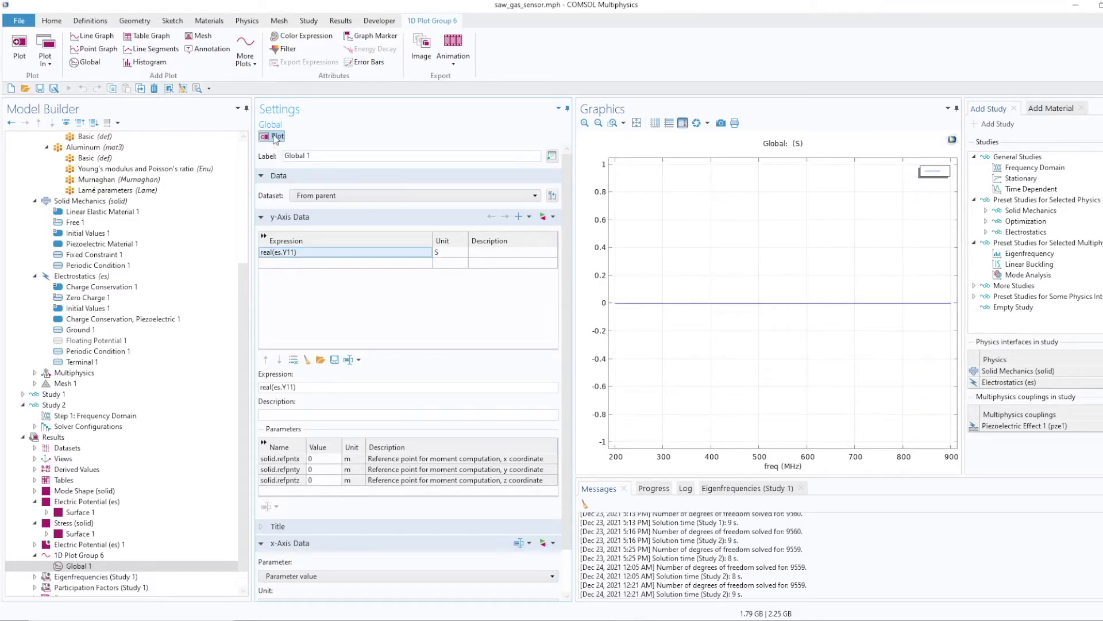
{"action": "left_click", "coordinate": [273, 253]}
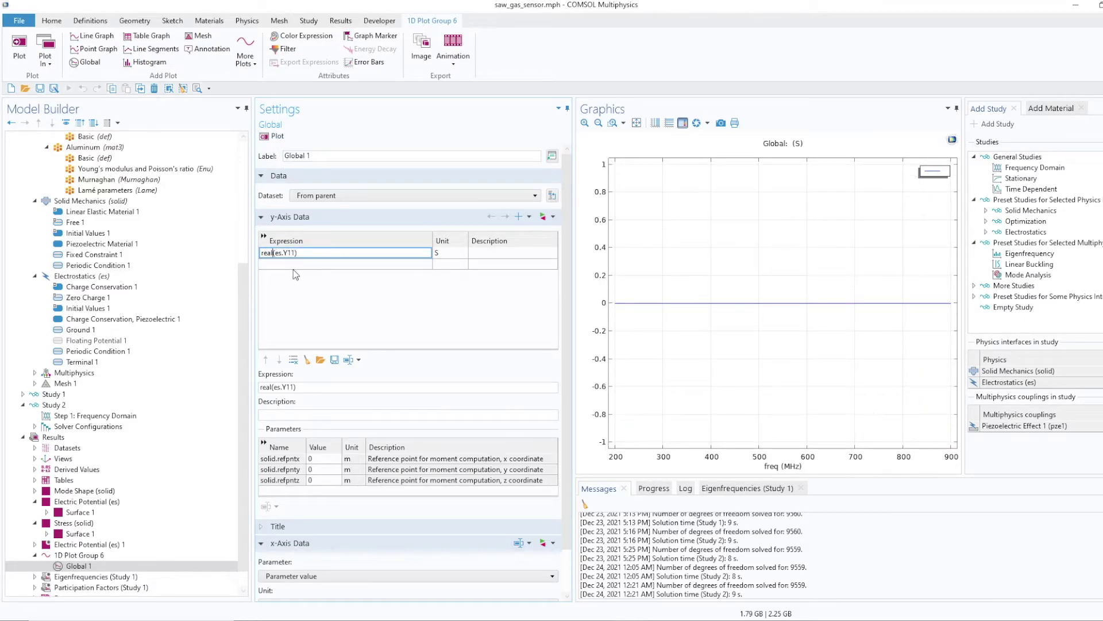
{"action": "key", "text": "BackSpace"}
{"action": "key", "text": "BackSpace"}
{"action": "key", "text": "BackSpace"}
{"action": "key", "text": "BackSpace"}
{"action": "type", "text": "imag"}
{"action": "left_click", "coordinate": [273, 136]}
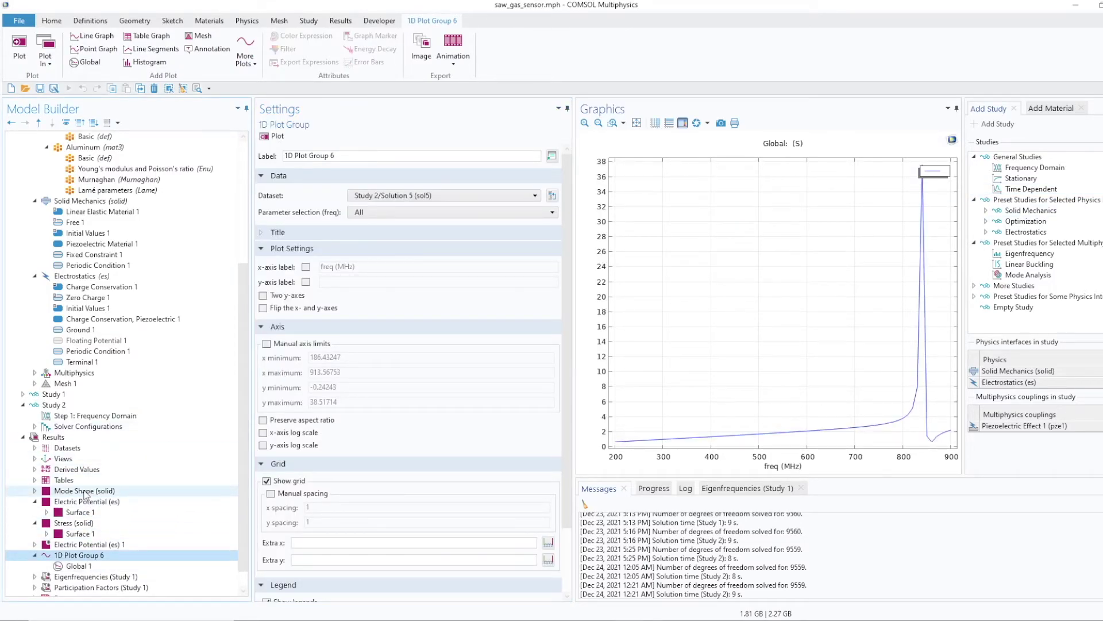
{"action": "left_click", "coordinate": [79, 566]}
Delete the Global 1 admittance plot
{"action": "right_click", "coordinate": [79, 568]}
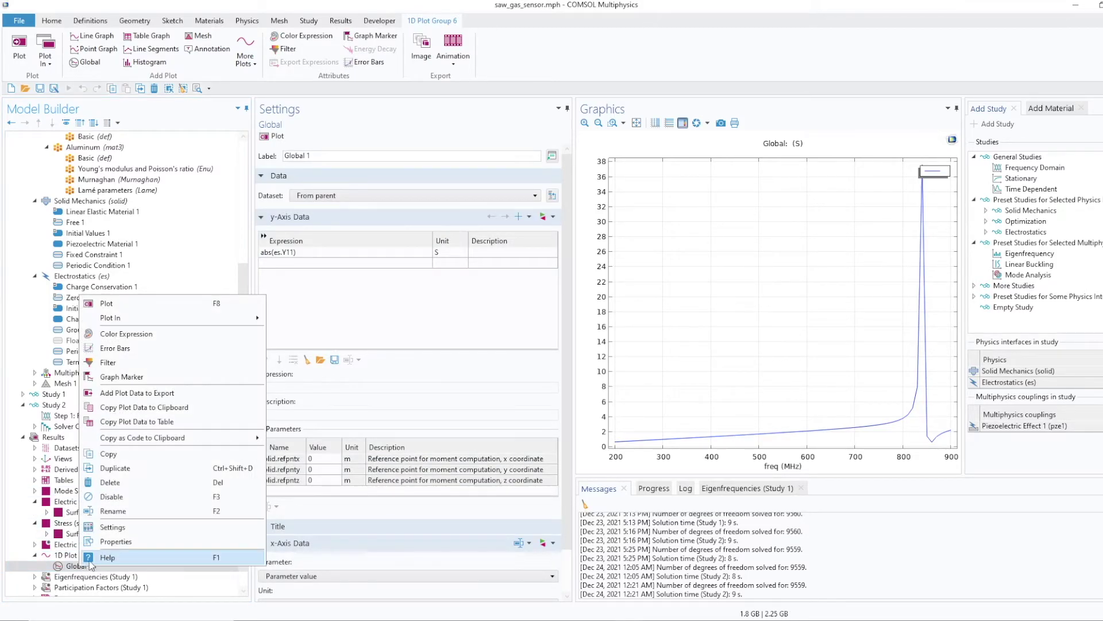
{"action": "mouse_move", "coordinate": [127, 440]}
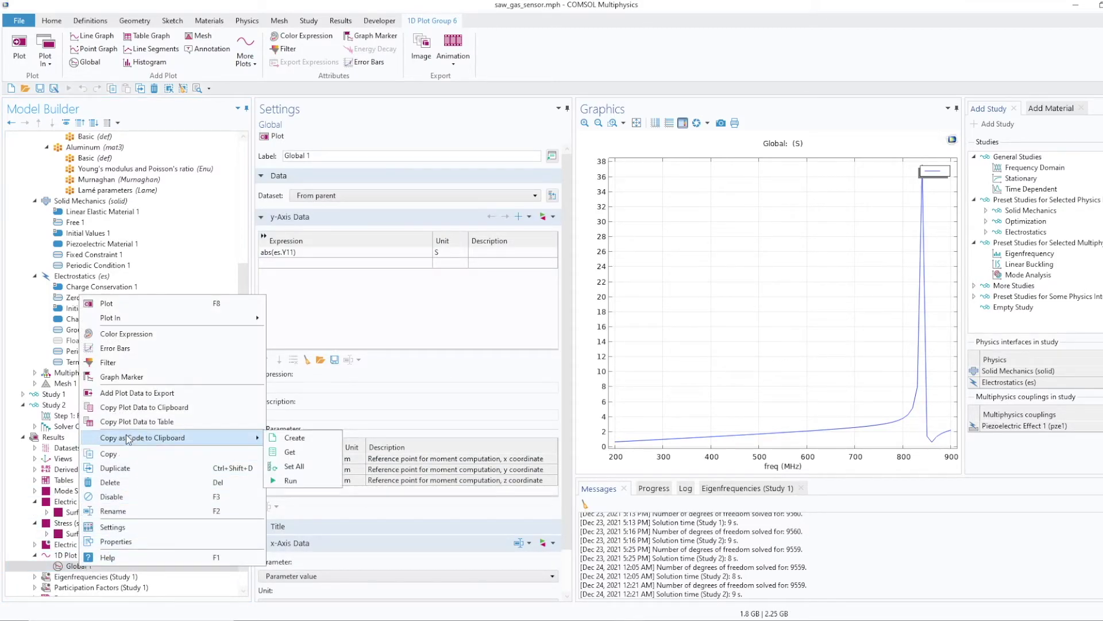
{"action": "left_click", "coordinate": [128, 483]}
{"action": "left_click", "coordinate": [590, 359]}
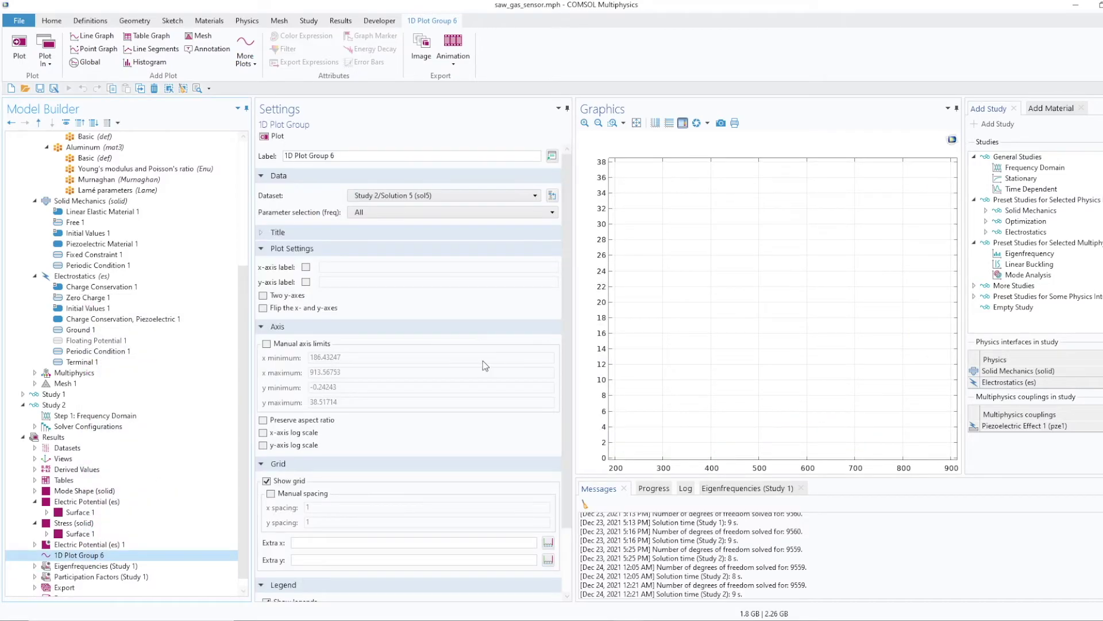
Add a Point Graph at point 8 and plot displacement magnitude versus frequency
{"action": "right_click", "coordinate": [65, 554]}
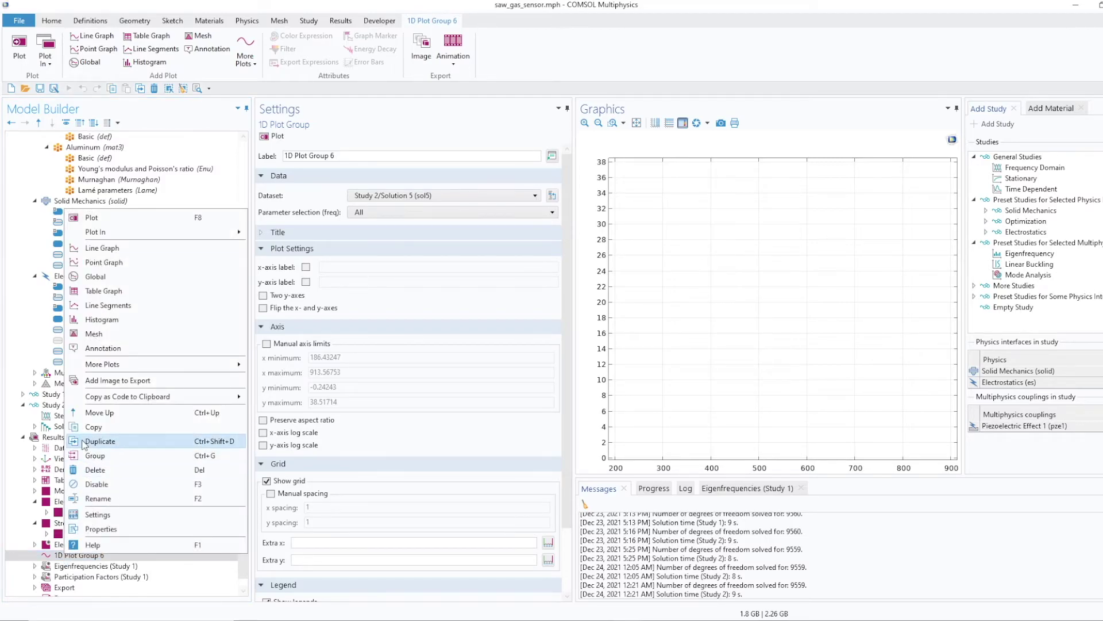
{"action": "left_click", "coordinate": [115, 263]}
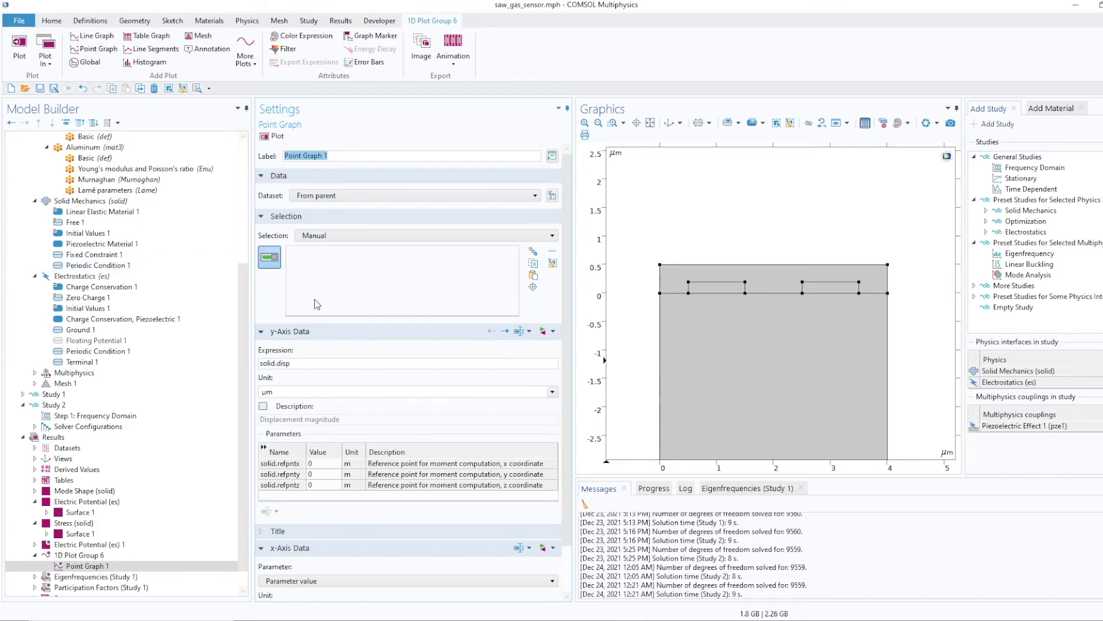
{"action": "left_click", "coordinate": [803, 294]}
{"action": "left_click", "coordinate": [270, 136]}
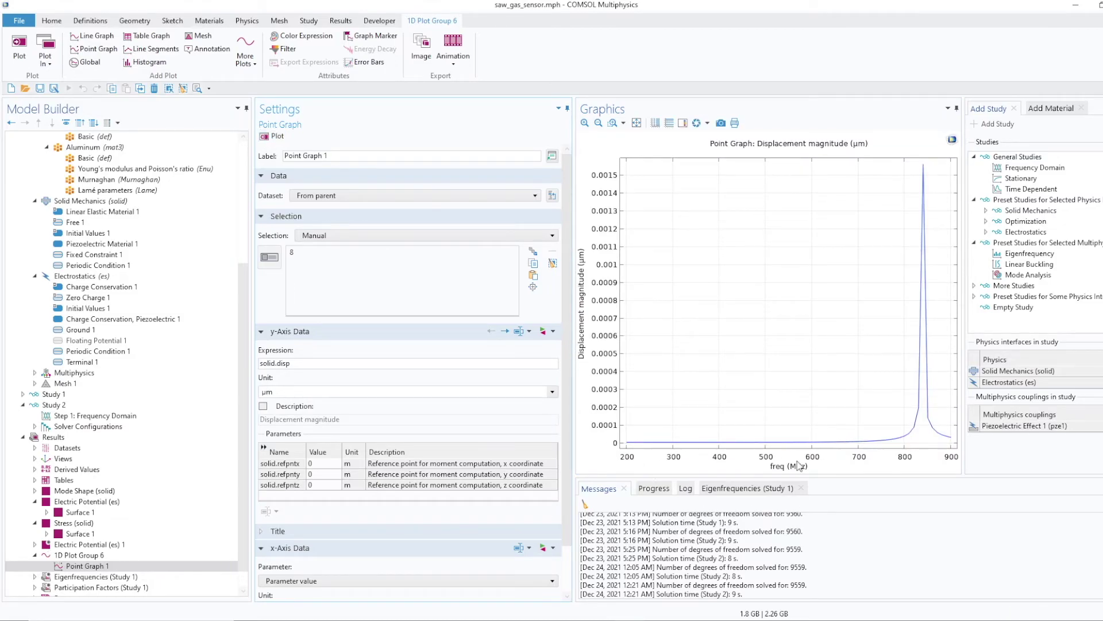